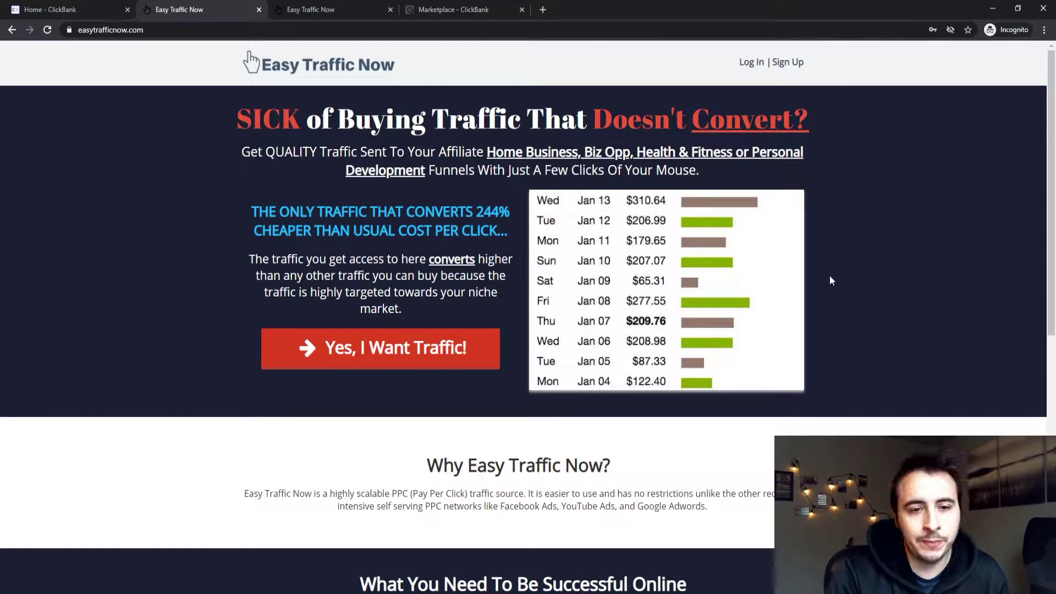
- Scroll the landing page's traffic pitch and four success requirements, then return to the top
scroll(806, 275, down, 2)
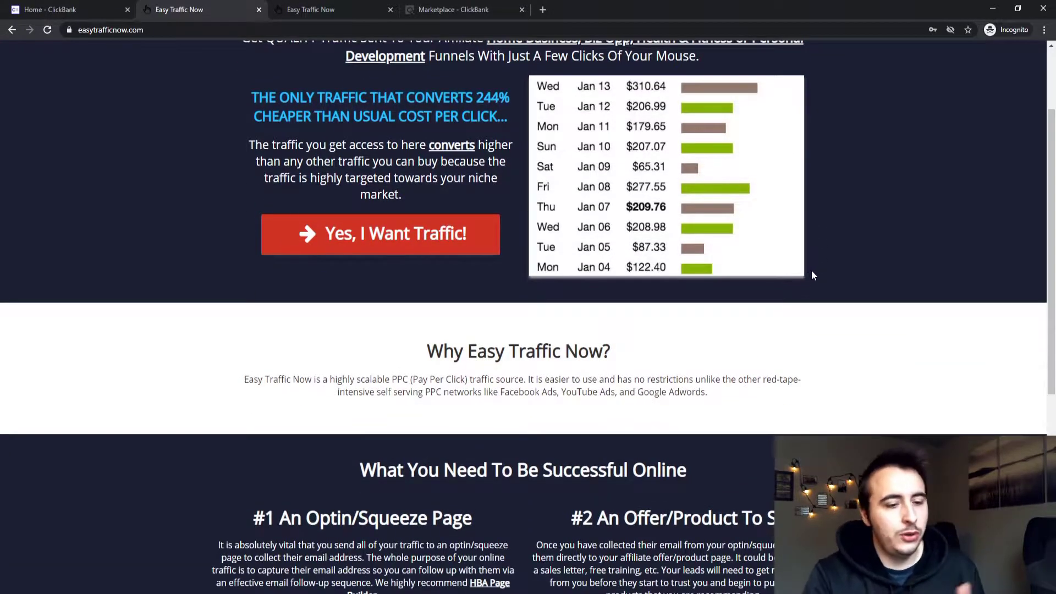
scroll(820, 267, down, 2)
scroll(825, 261, down, 5)
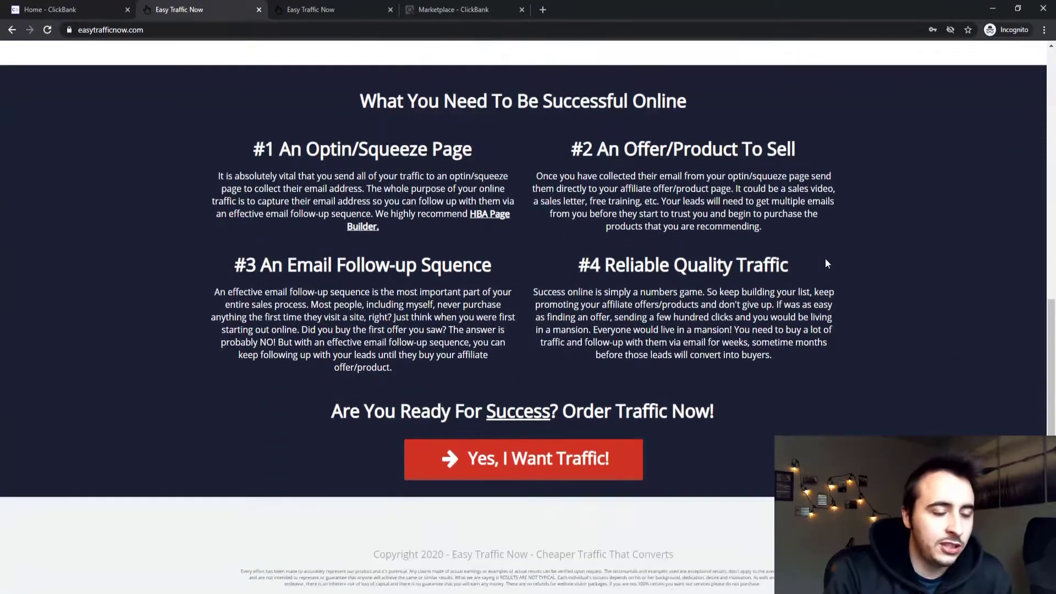
scroll(803, 262, up, 4)
scroll(804, 263, up, 3)
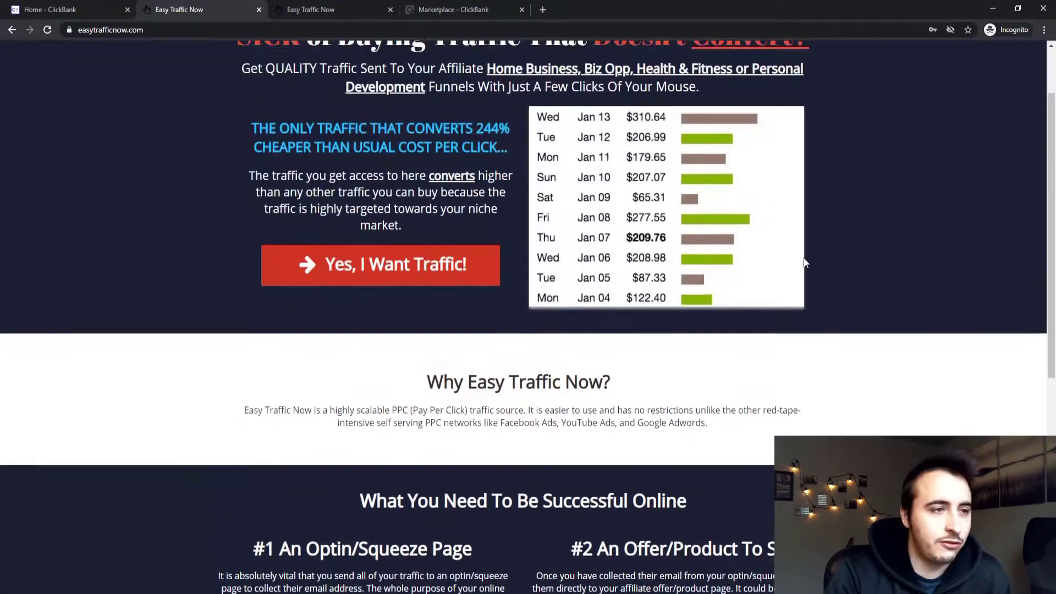
scroll(803, 263, up, 2)
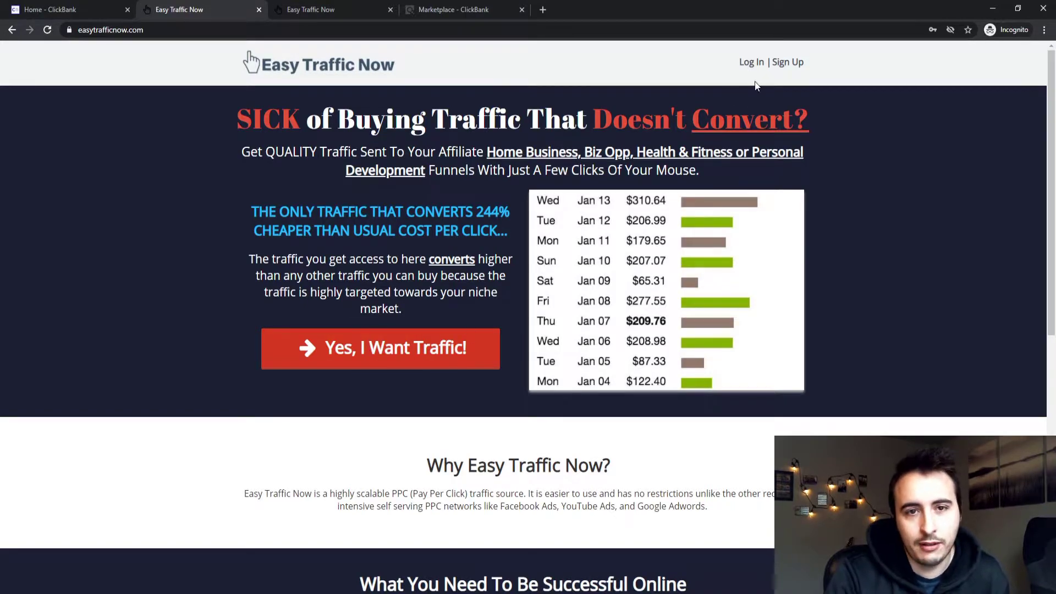
- Glance at the order dashboard, then bring up ClickBank's E-business & E-marketing listings
click(347, 8)
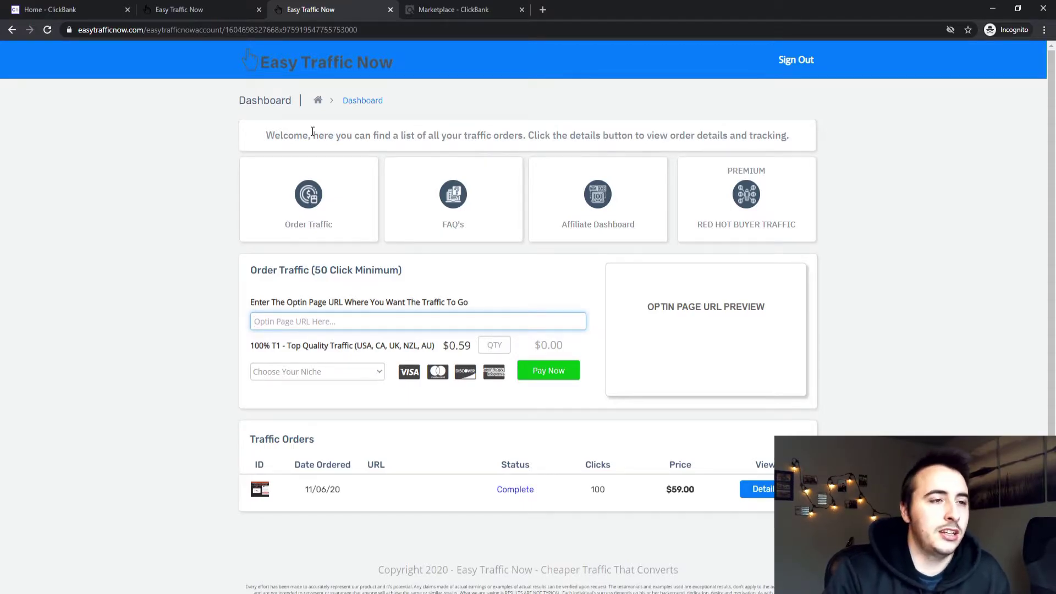
click(435, 10)
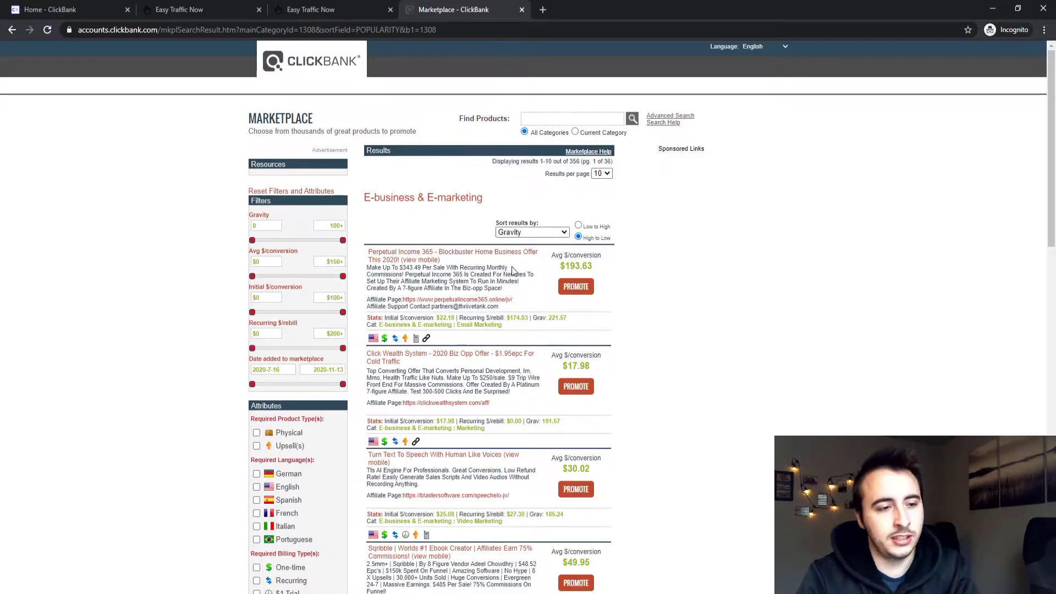
- Browse the marketplace results and start a hoplink for Perpetual Income 365
scroll(515, 265, down, 2)
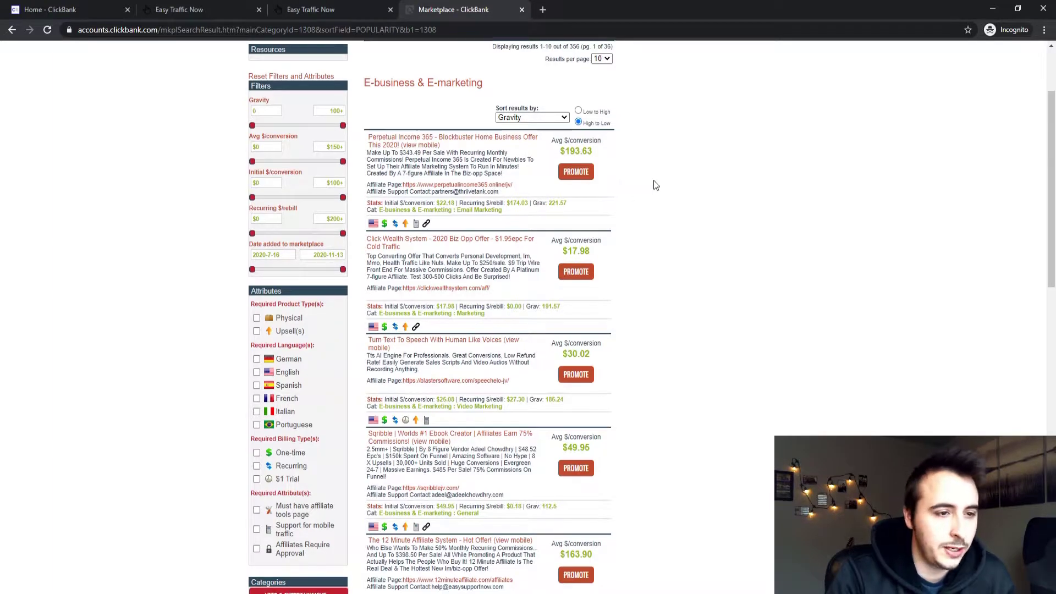
scroll(654, 180, down, 1)
scroll(654, 180, up, 1)
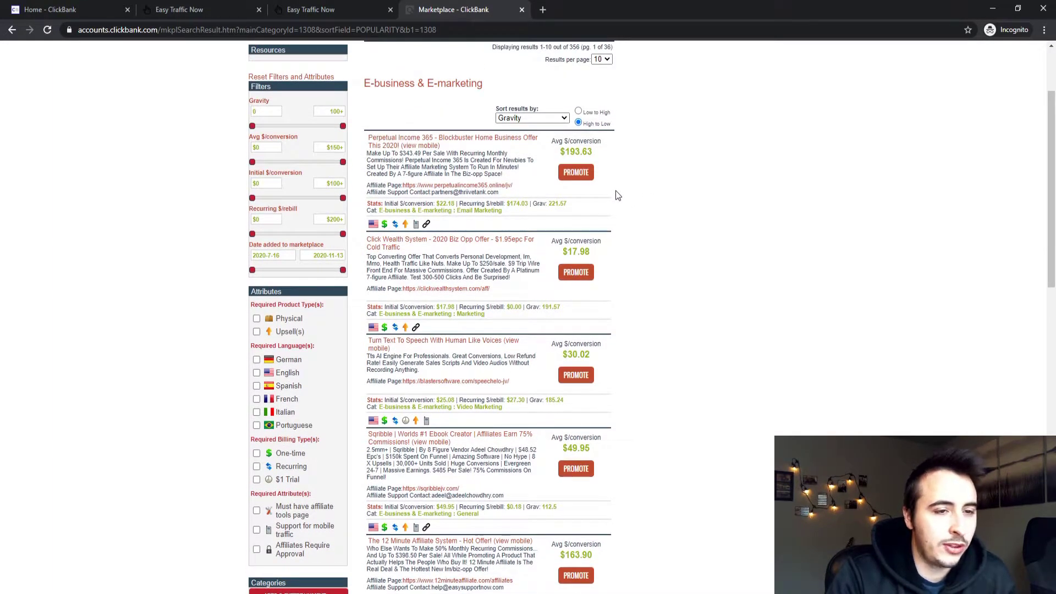
scroll(615, 190, up, 1)
click(574, 231)
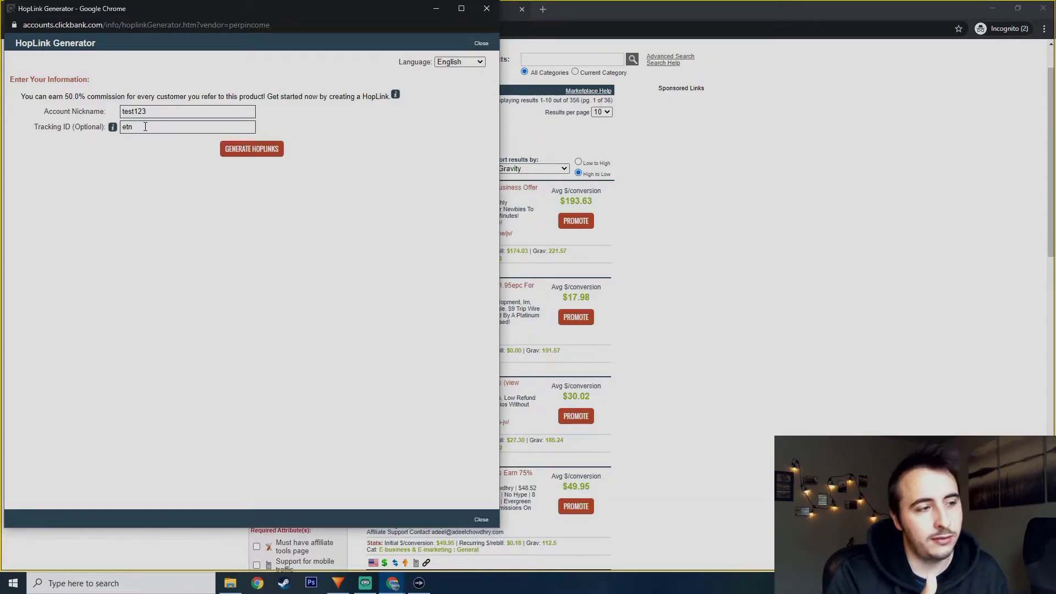
- Generate the encrypted Perpetual Income 365 hoplink with tracking ID ETN and copy it
click(254, 154)
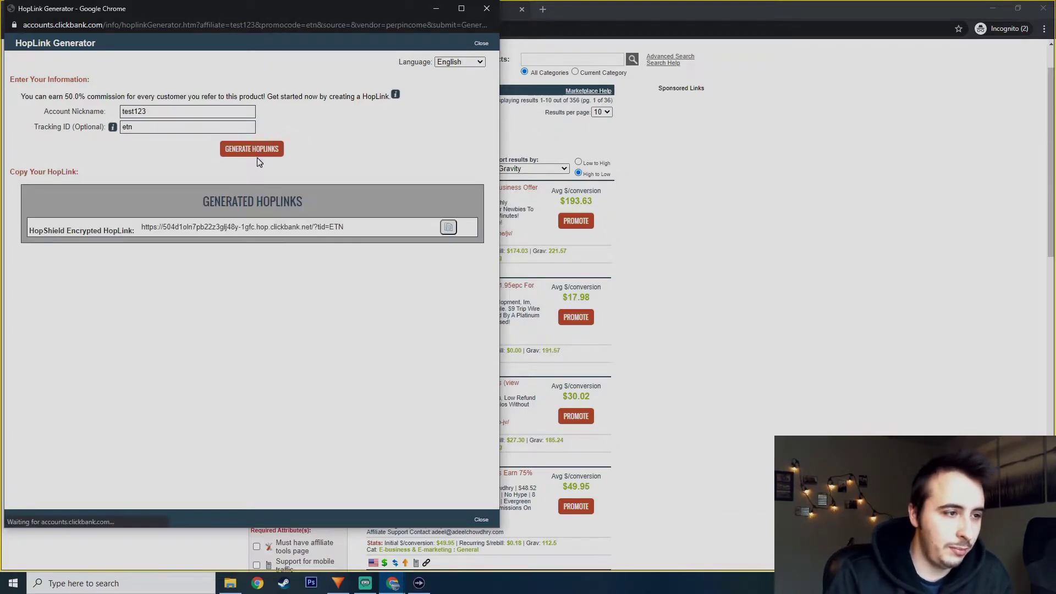
click(448, 228)
- Paste the copied hoplink into Easy Traffic Now's Optin Page URL field to load its preview
click(437, 9)
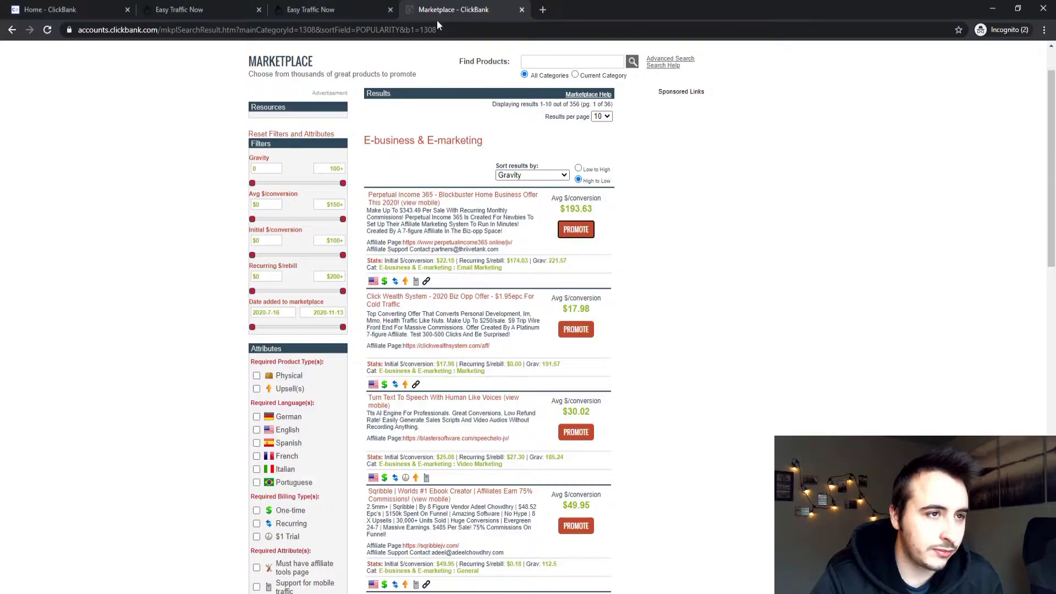
click(335, 12)
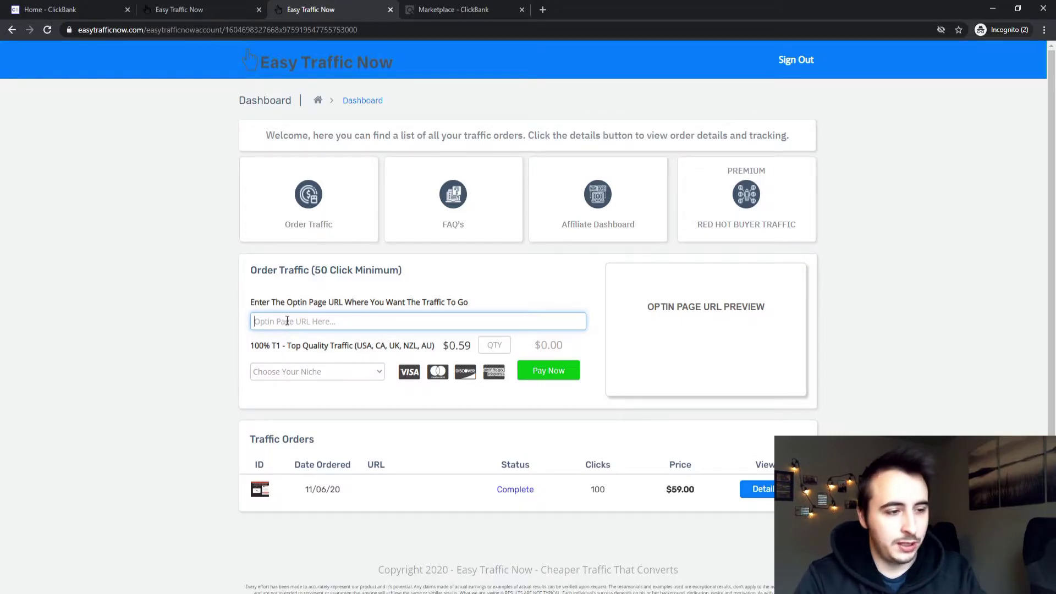
key(ctrl+v)
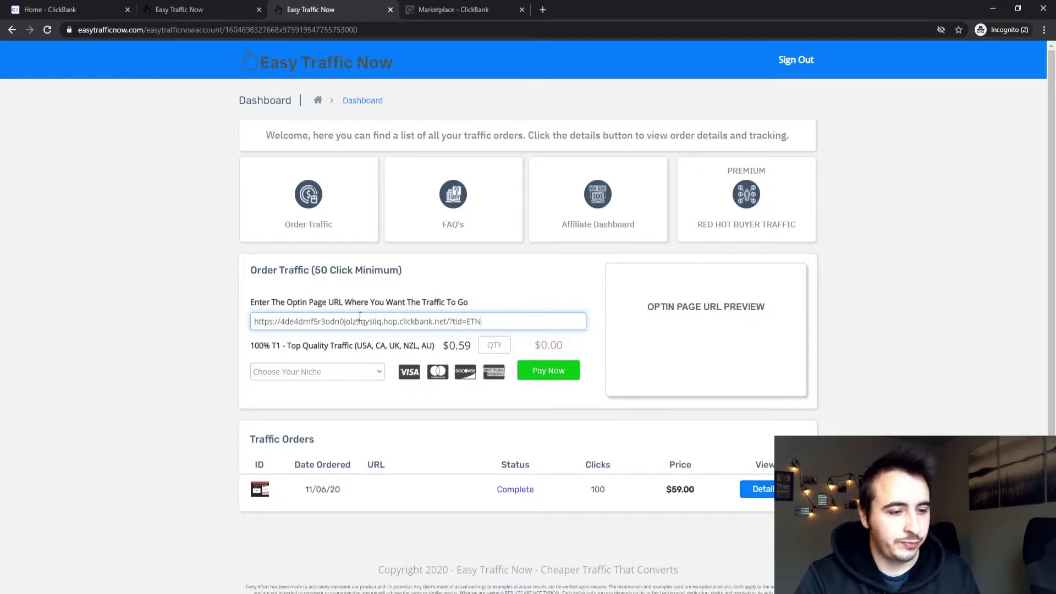
click(487, 286)
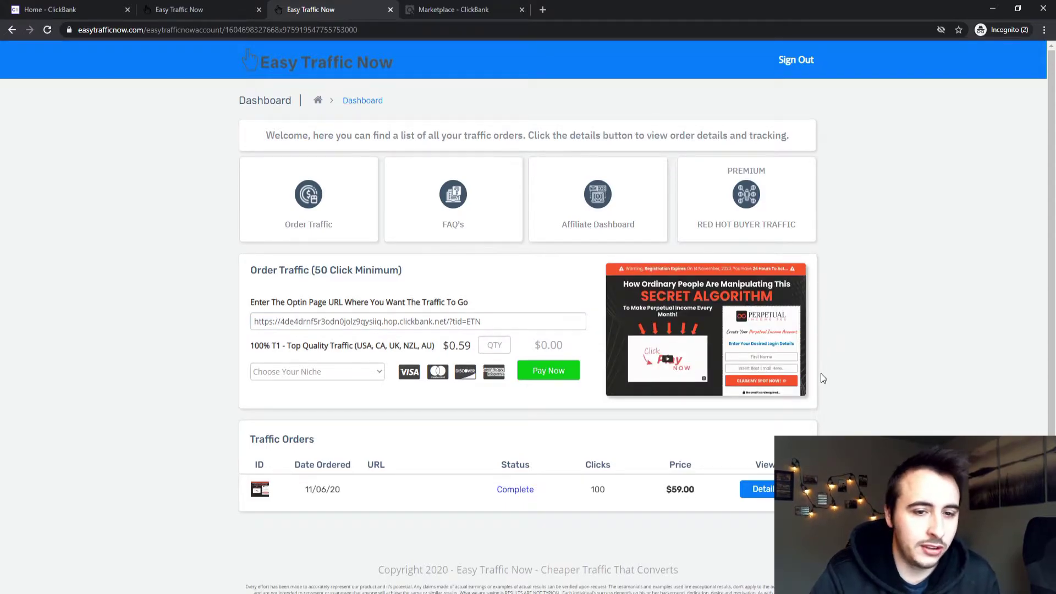
- Open the Perpetual Income 365 sales page from the marketplace to check it, then close it
click(448, 10)
click(412, 201)
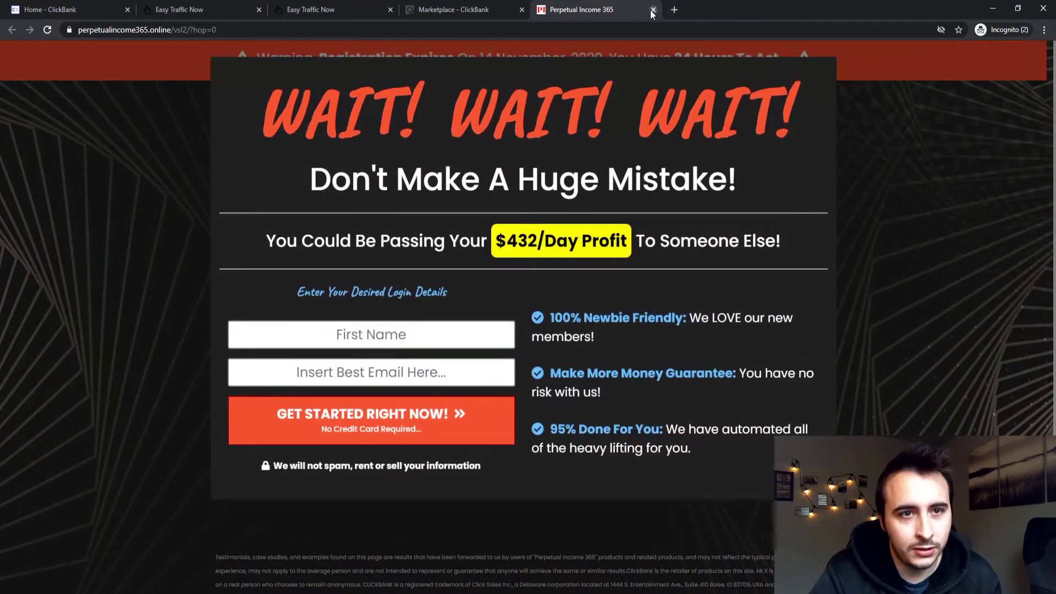
click(654, 9)
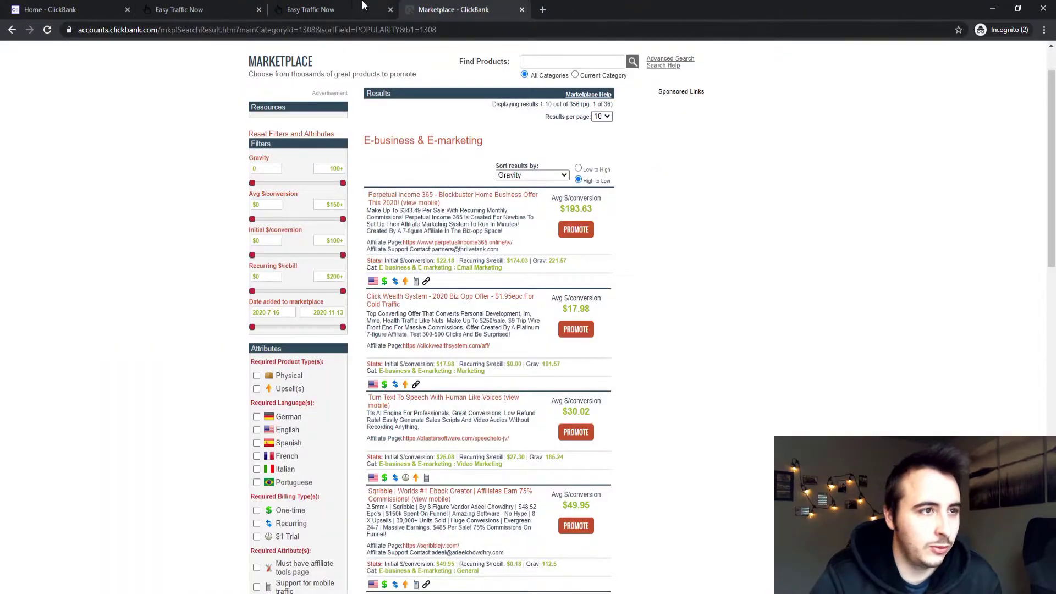
- Switch back to the Easy Traffic Now order form showing the hoplink and Perpetual Income 365 preview
click(322, 10)
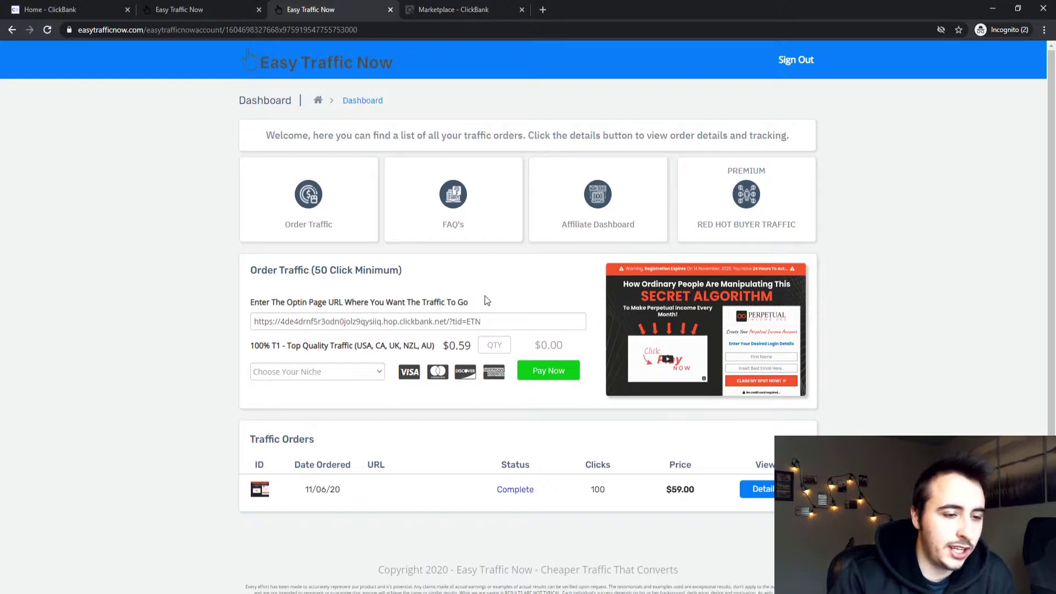
- Highlight the targeted traffic countries and the $0.59 per-click price on the order form
drag(358, 347, 434, 349)
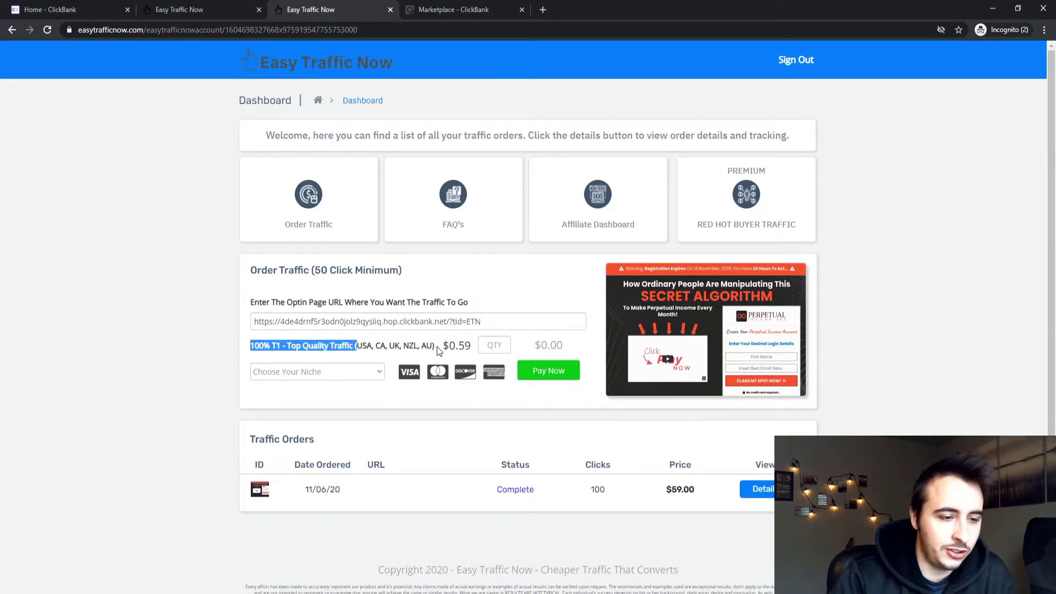
click(457, 410)
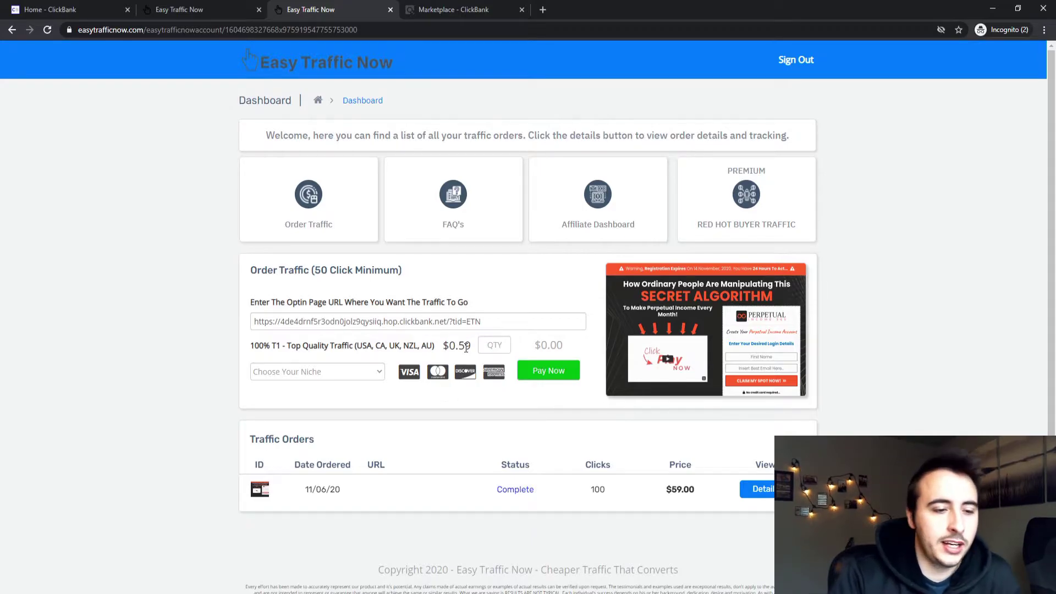
drag(471, 346, 443, 350)
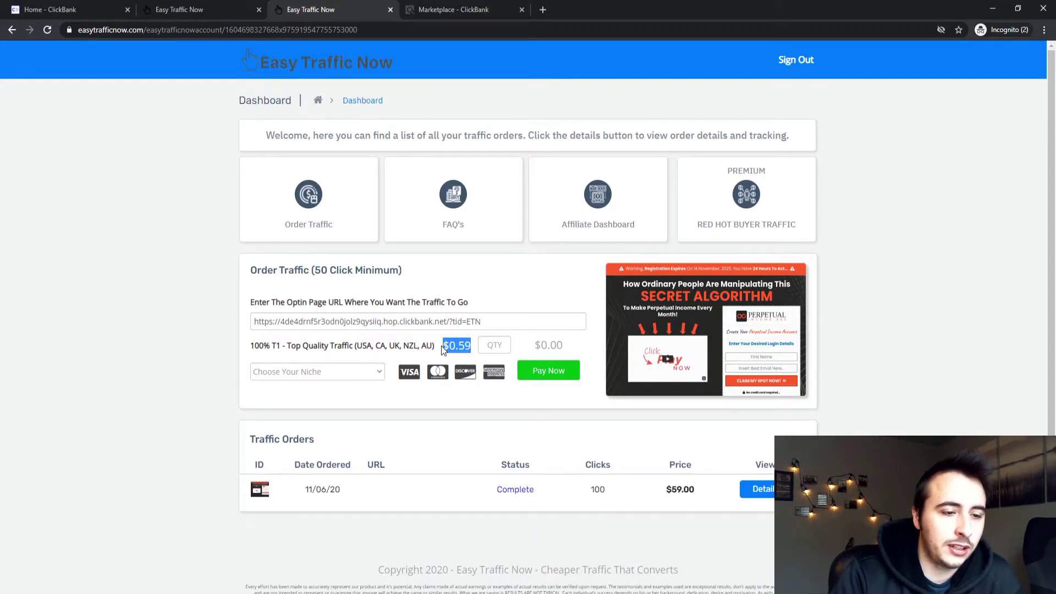
click(234, 349)
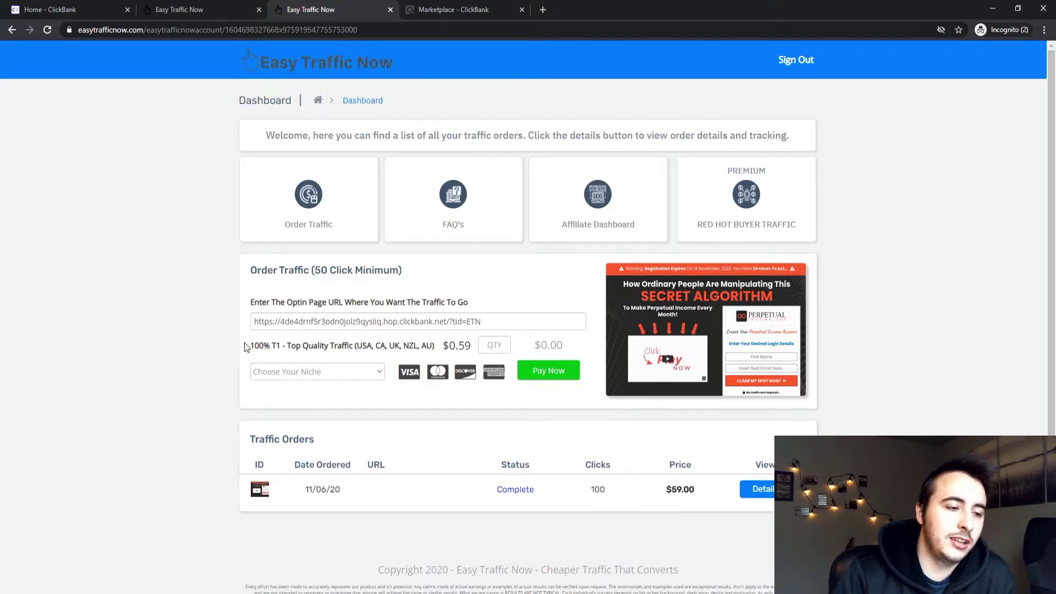
- Choose the Home Business/Biz Opp niche and enter a quantity of 100 clicks
click(493, 344)
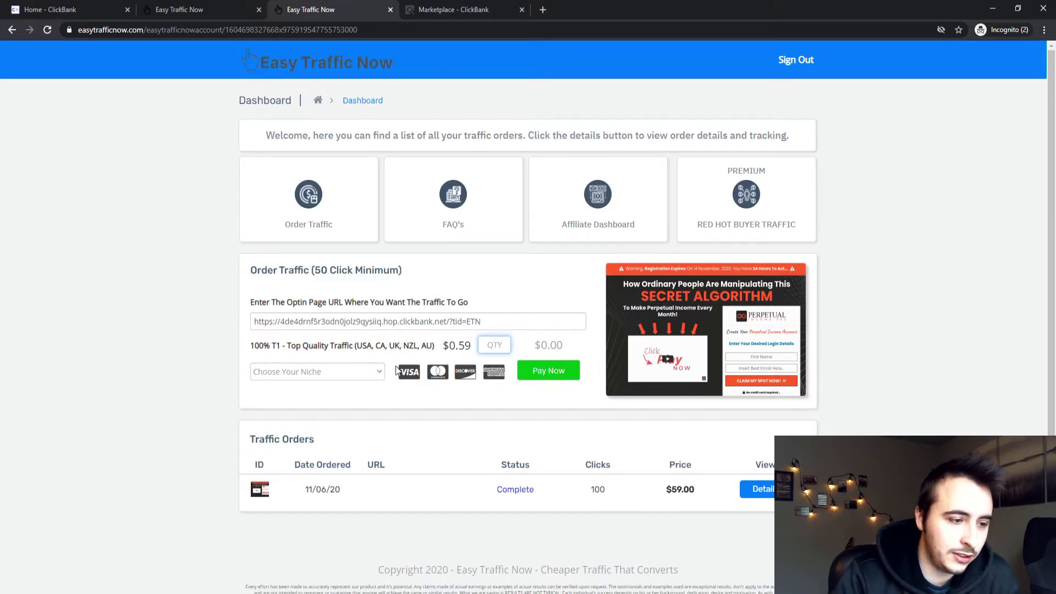
key(Tab)
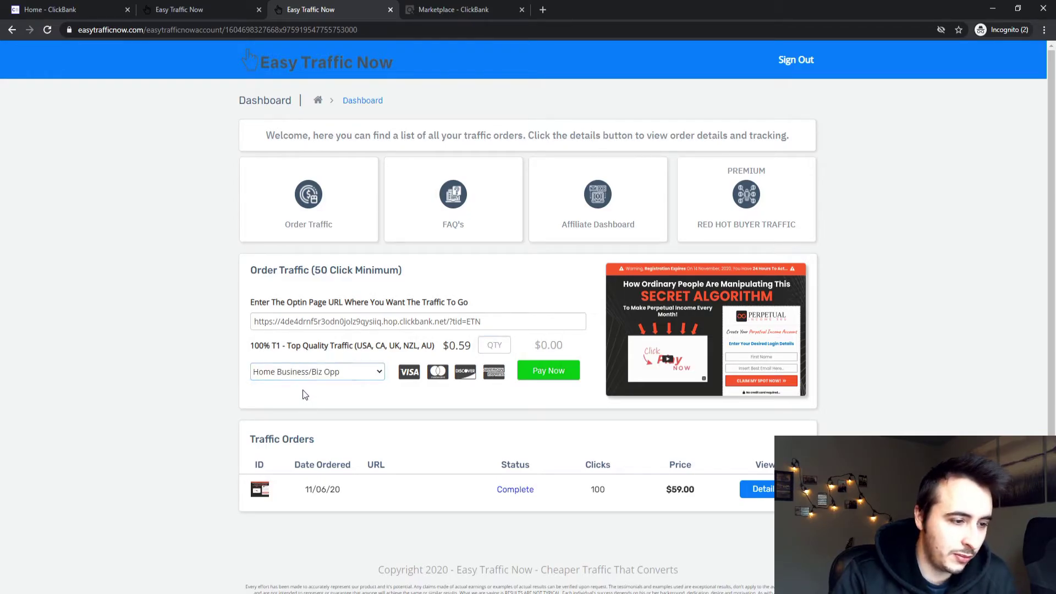
key(Down)
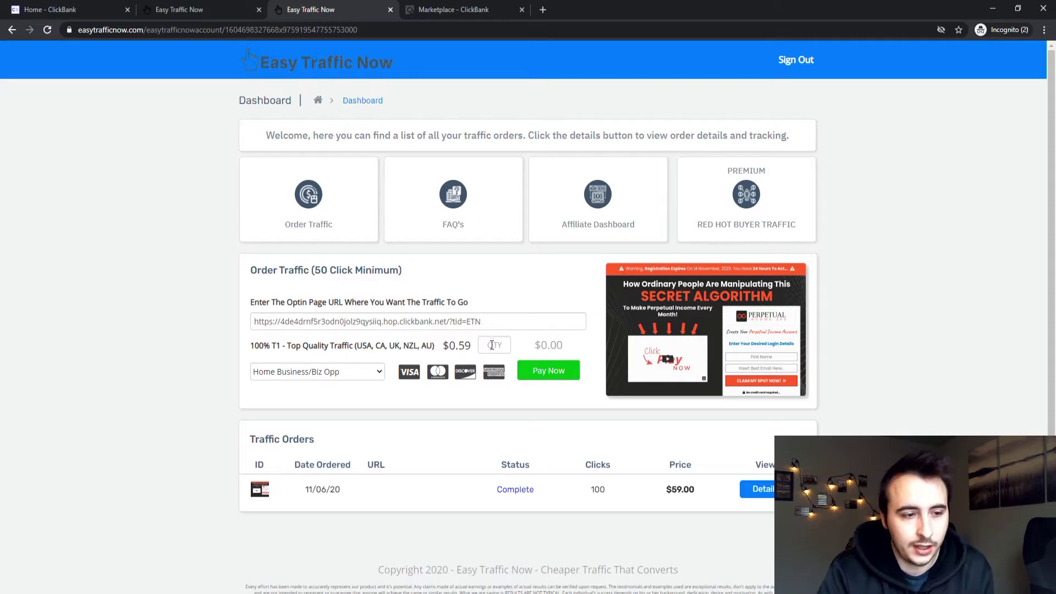
click(498, 349)
text(10)
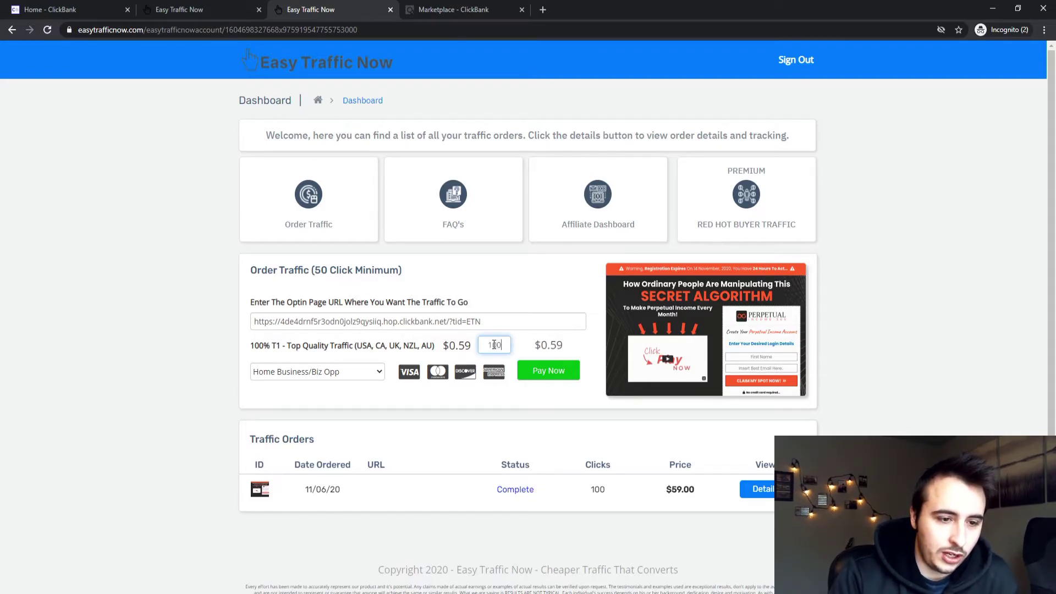
text(0)
click(515, 298)
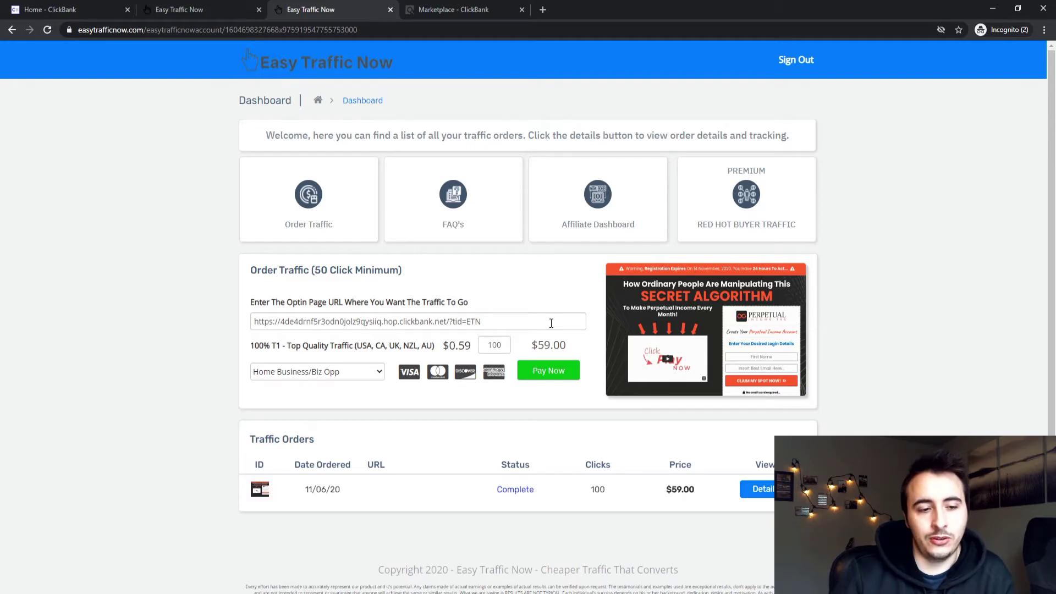
- Try 200 clicks ($118.00), then set the quantity back to 100 for $59.00
drag(502, 346, 491, 346)
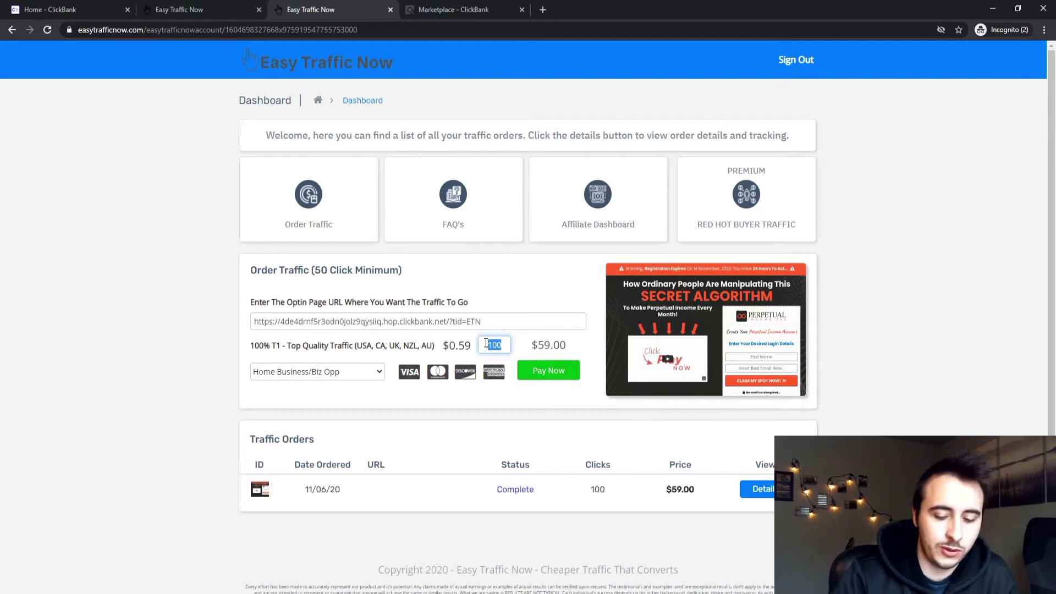
text(200)
click(520, 312)
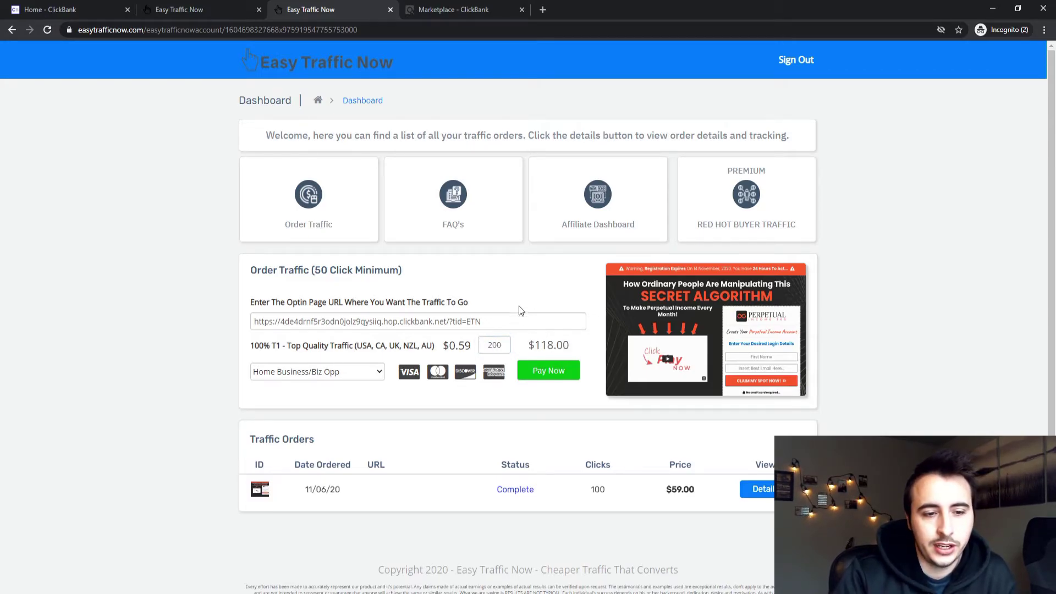
double_click(504, 347)
text(100)
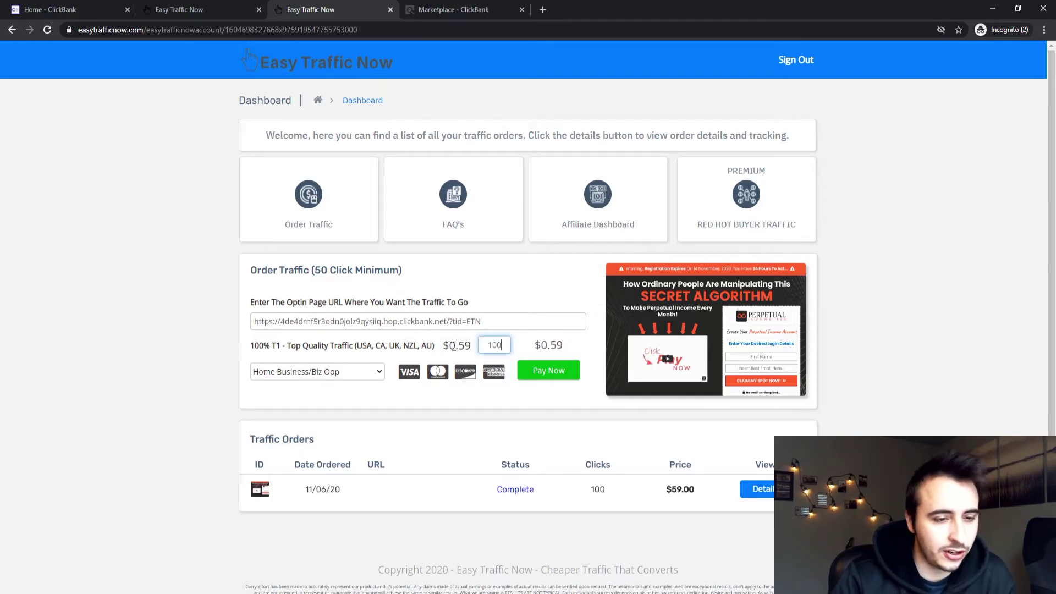
click(537, 287)
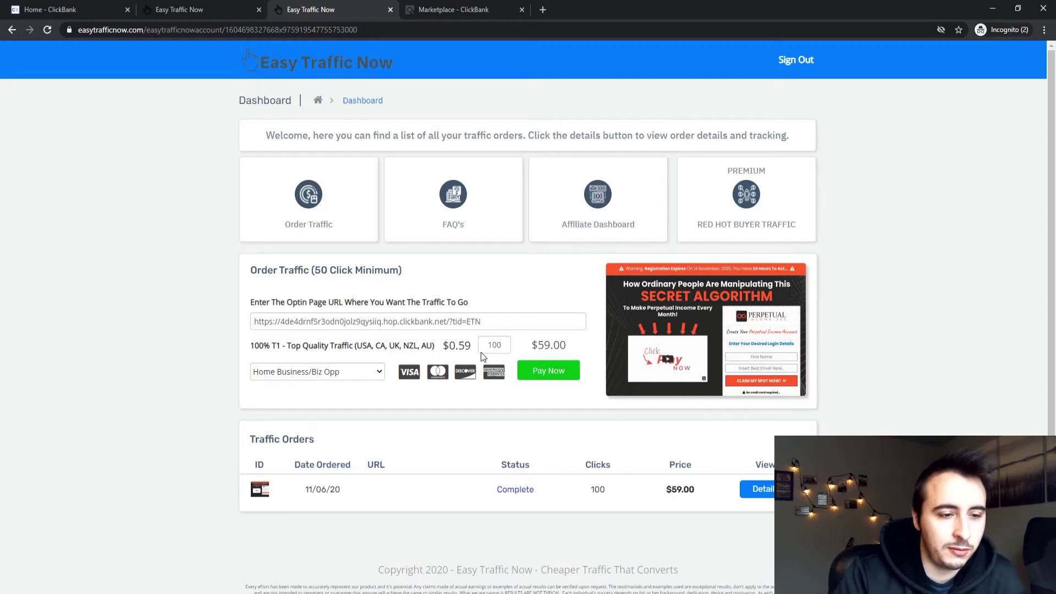
click(559, 374)
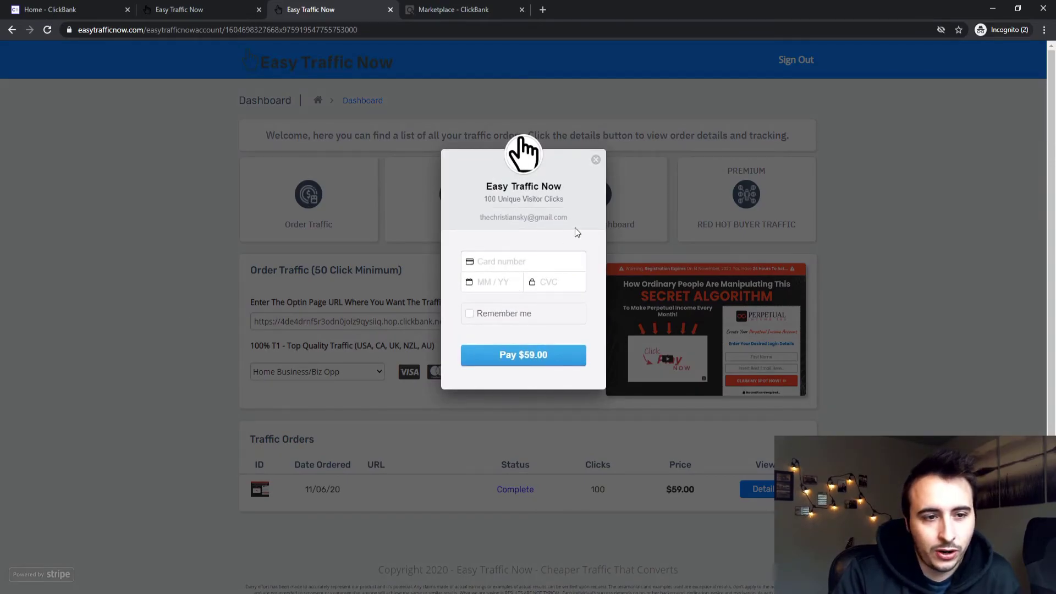
click(596, 161)
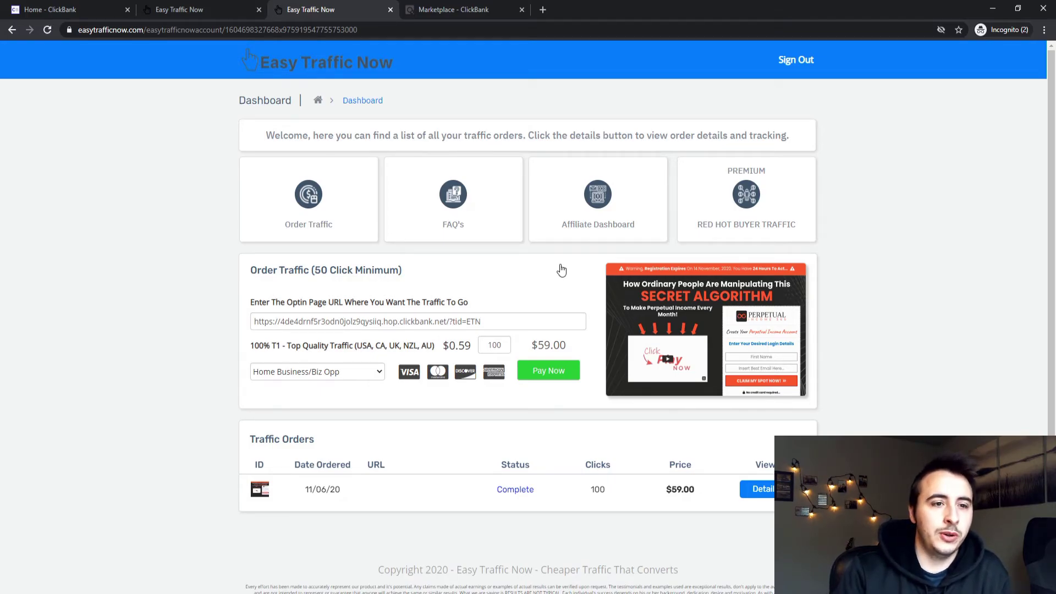
- Open the completed order's Qliker stats and highlight the 100 / 100 unique clicks figure
click(757, 494)
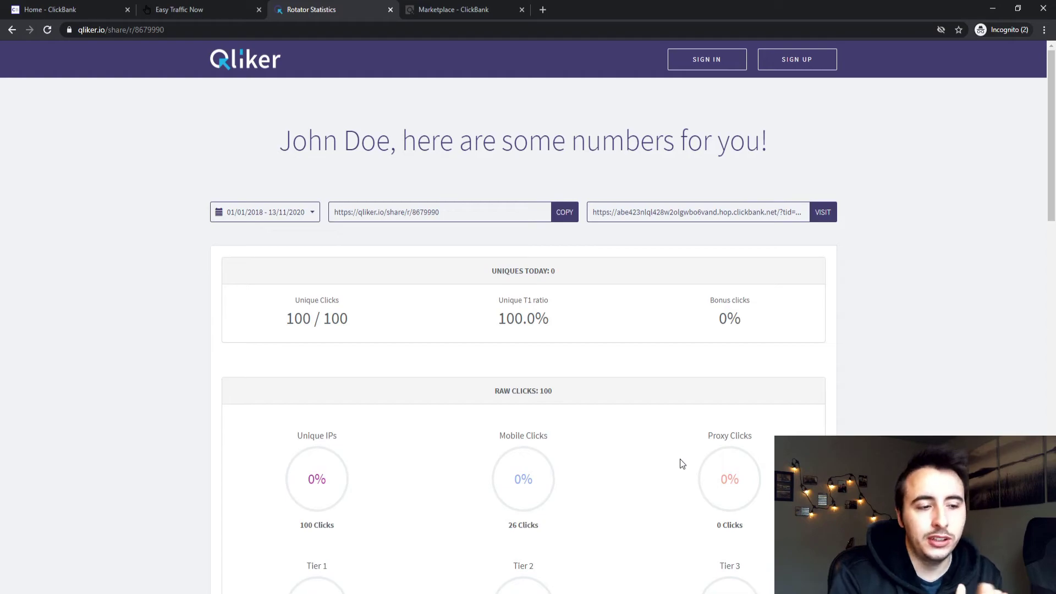
triple_click(334, 324)
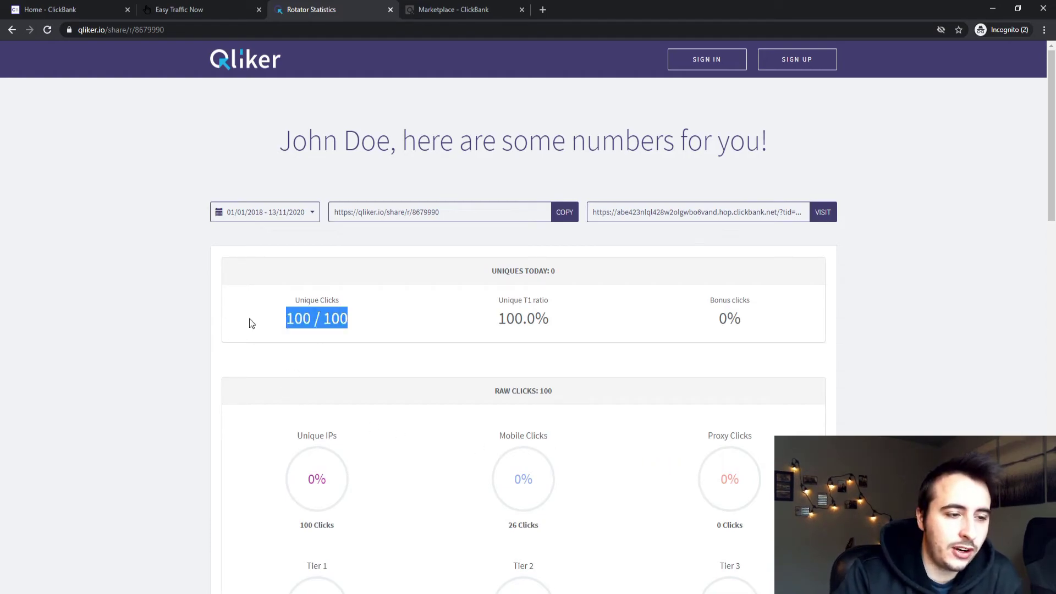
click(407, 348)
- Scroll through the Qliker delivery statistics and click chart
scroll(598, 326, down, 1)
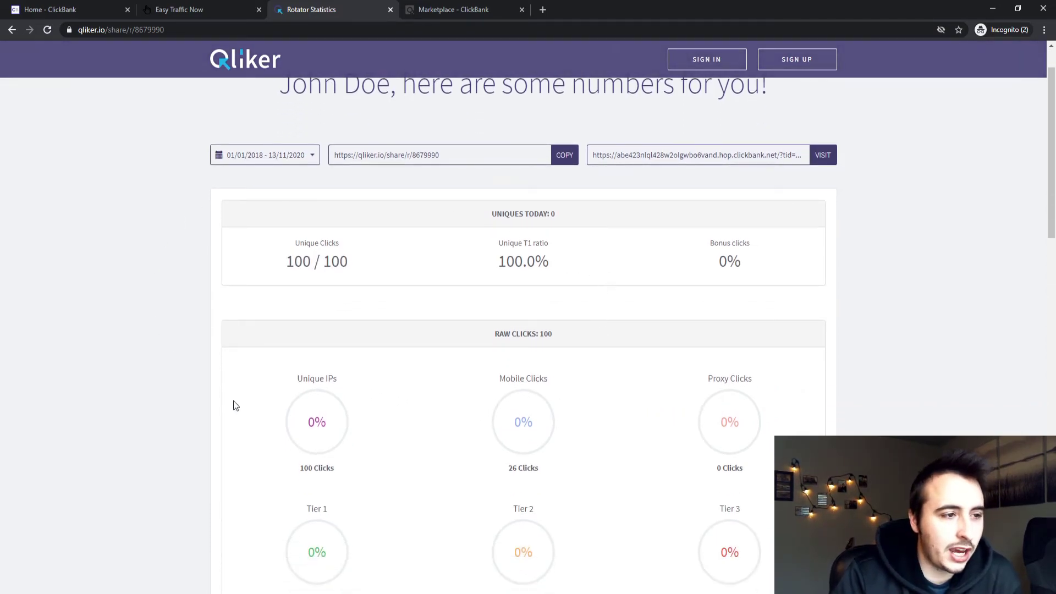
scroll(511, 410, down, 3)
scroll(511, 406, down, 3)
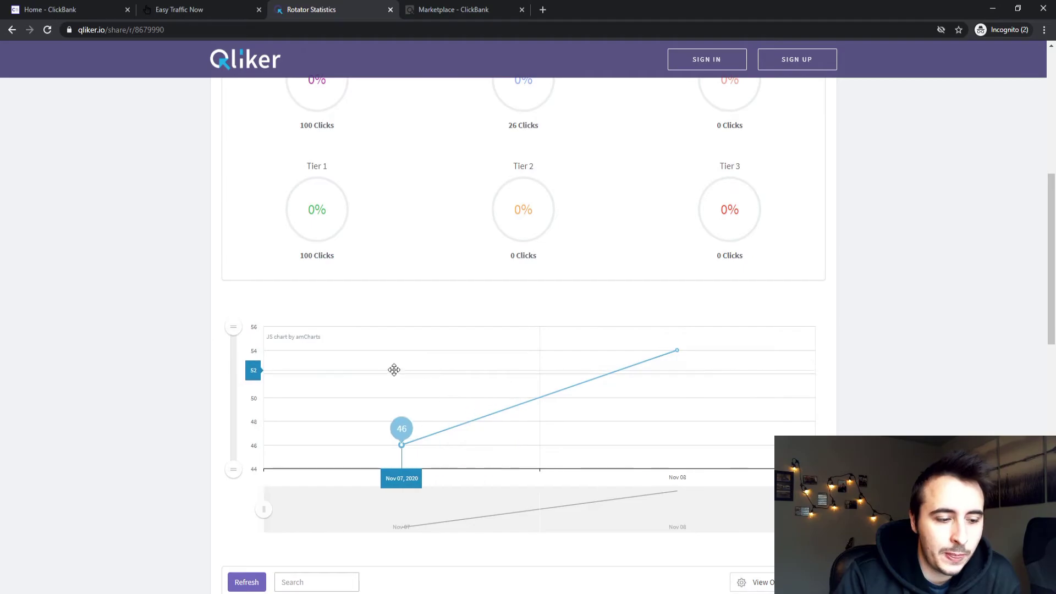
scroll(227, 352, up, 2)
scroll(232, 351, up, 5)
scroll(262, 361, down, 3)
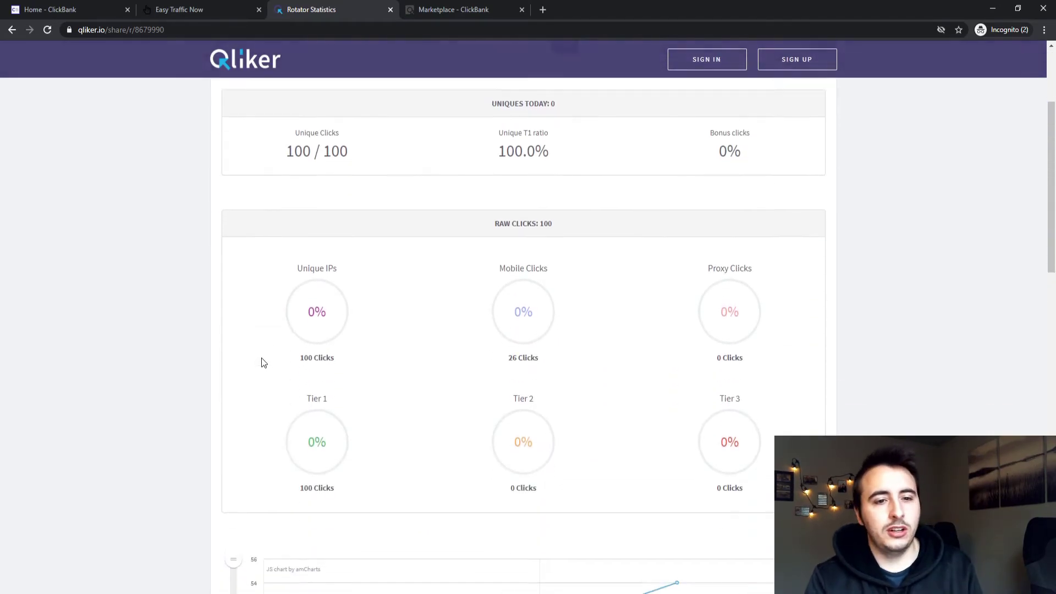
scroll(263, 357, down, 3)
scroll(261, 366, up, 5)
scroll(259, 365, up, 1)
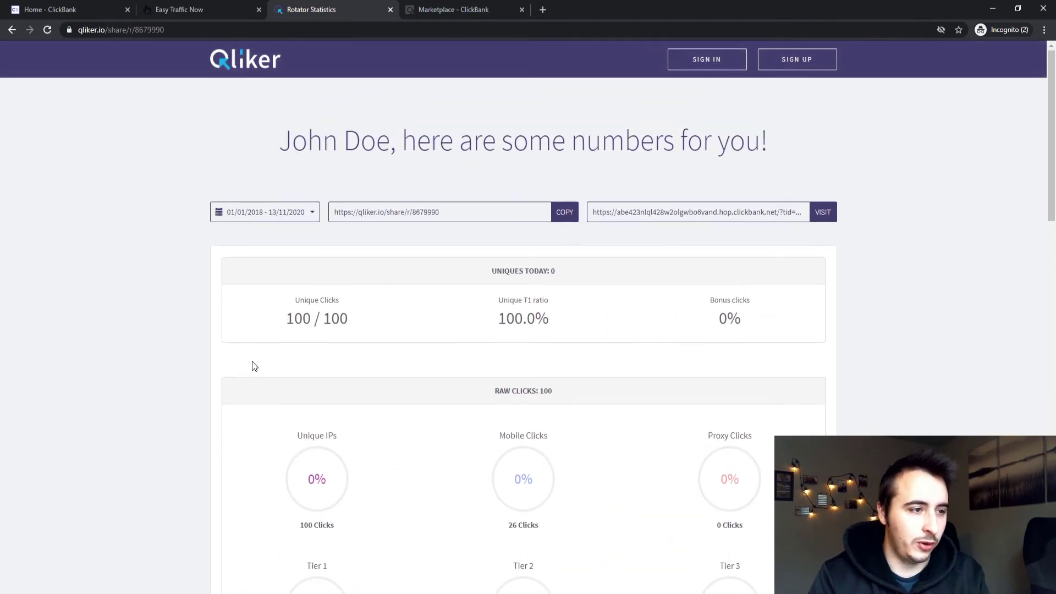
- Go back with Alt+Left to the dashboard listing the completed 100-click, $59.00 order
key(alt+Left)
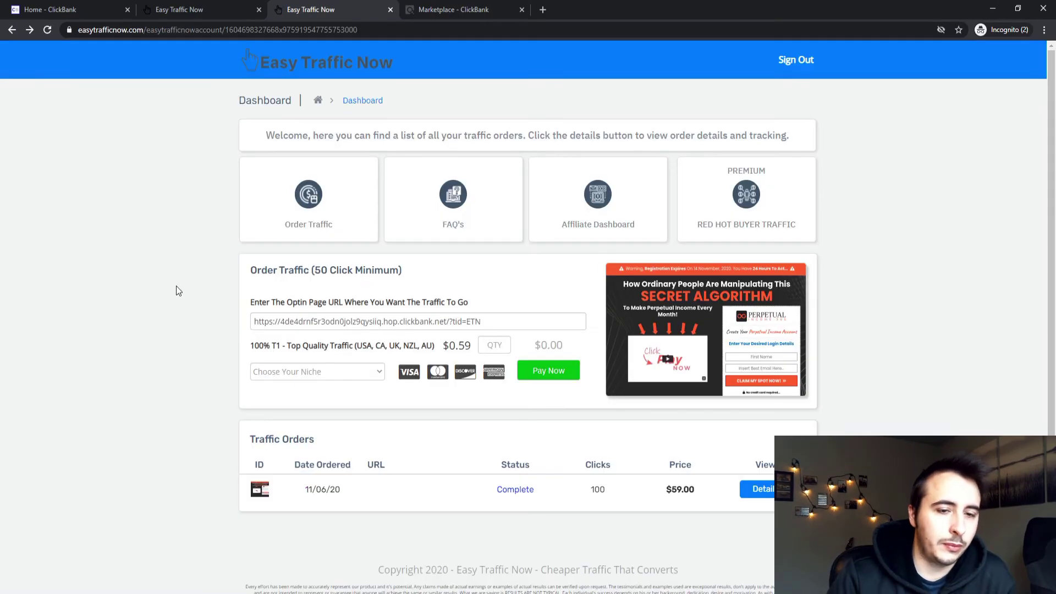